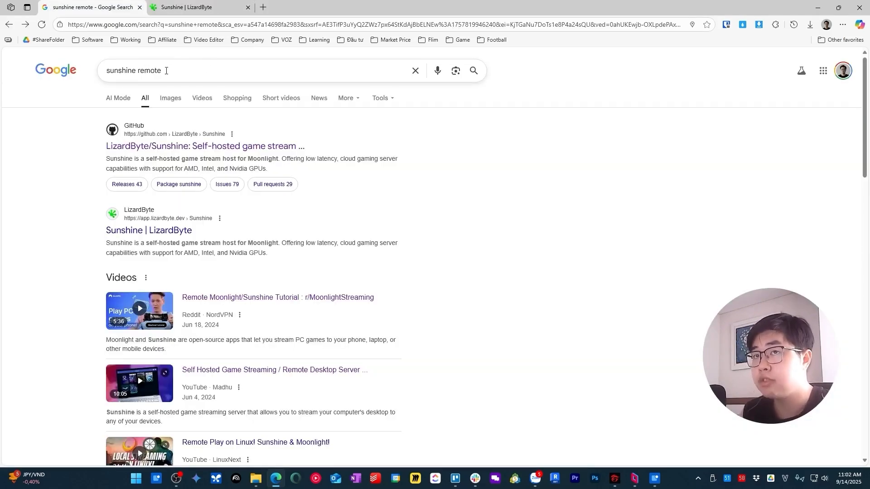
- Open the Sunshine LizardByte page and follow its Clients list to Moonlight QT's GitHub releases
{"action": "left_click", "coordinate": [145, 232]}
{"action": "scroll", "coordinate": [367, 243], "scroll_direction": "down", "scroll_amount": 10}
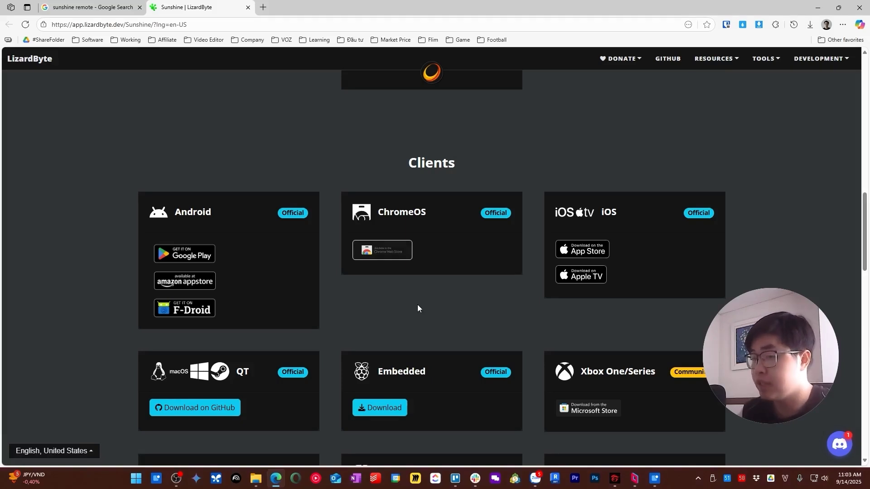
{"action": "left_click_drag", "start_coordinate": [455, 163], "coordinate": [506, 164]}
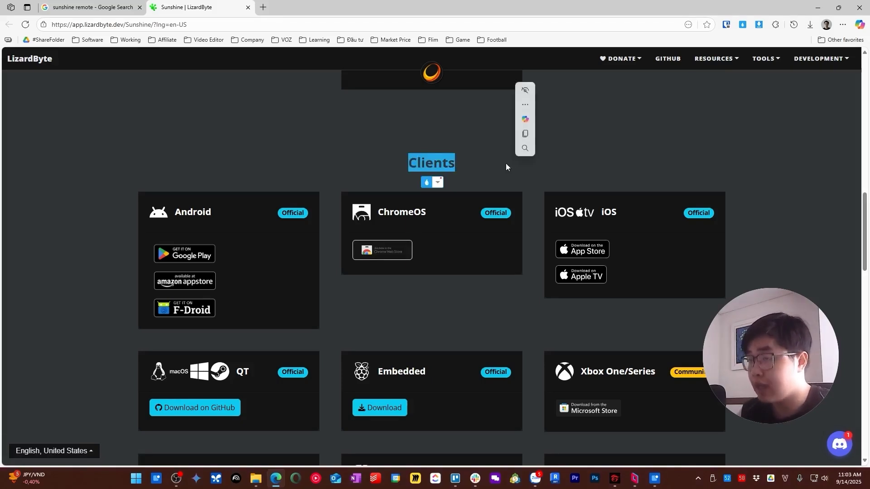
{"action": "left_click", "coordinate": [407, 303]}
{"action": "scroll", "coordinate": [407, 304], "scroll_direction": "down", "scroll_amount": 2}
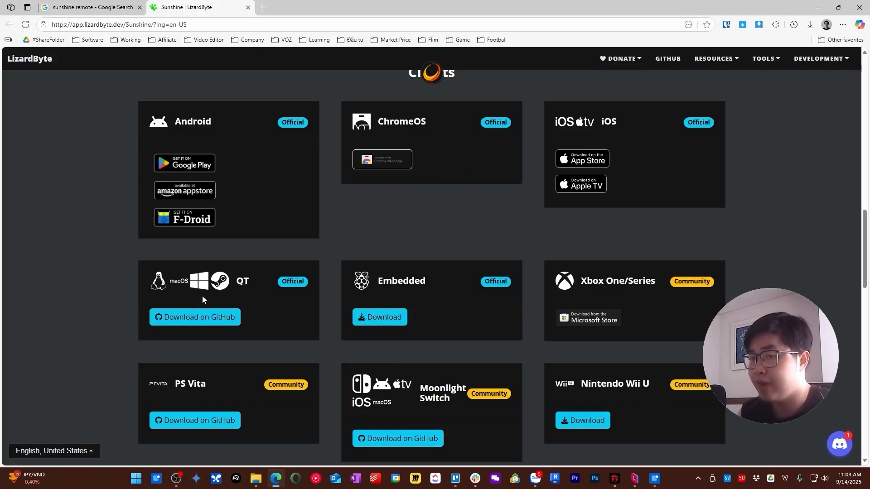
{"action": "left_click", "coordinate": [202, 320]}
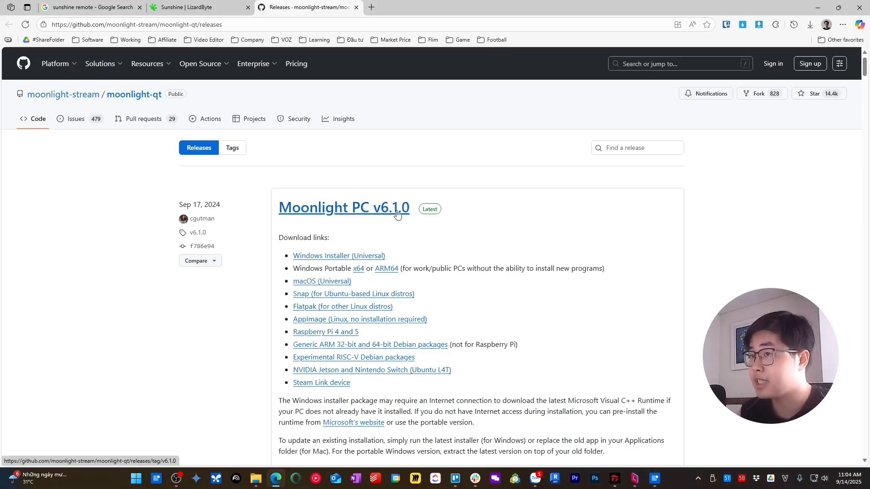
- Download the Moonlight PC v6.1.0 Windows Installer (Universal) from GitHub
{"action": "left_click", "coordinate": [347, 259]}
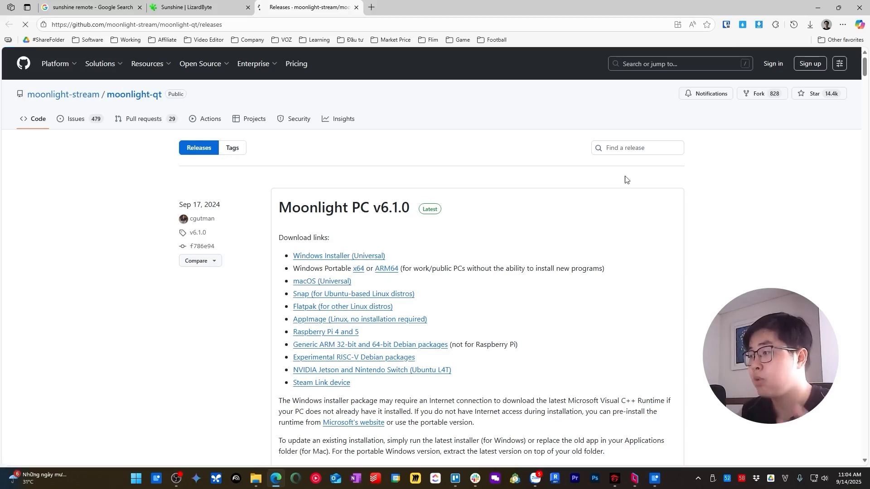
{"action": "scroll", "coordinate": [308, 269], "scroll_direction": "down", "scroll_amount": 3}
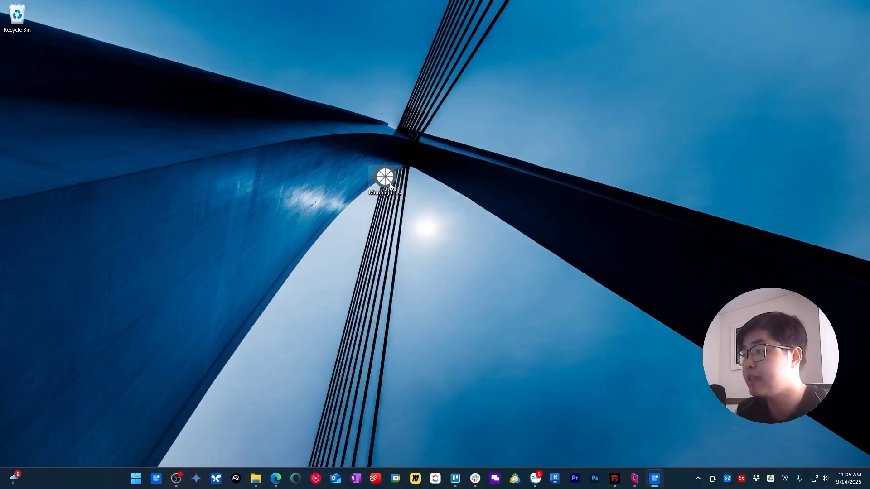
- Run the Moonlight installer, accept the license, install it and launch Moonlight
{"action": "double_click", "coordinate": [389, 183]}
{"action": "left_click", "coordinate": [428, 293]}
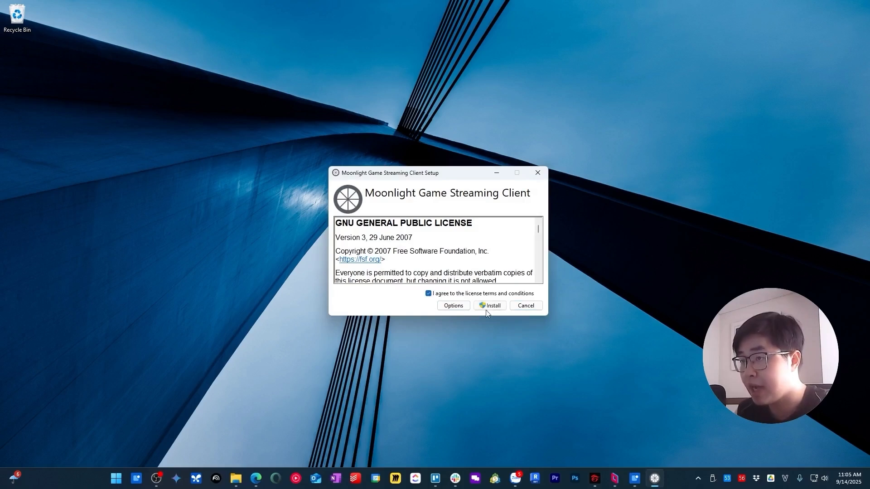
{"action": "left_click", "coordinate": [489, 307]}
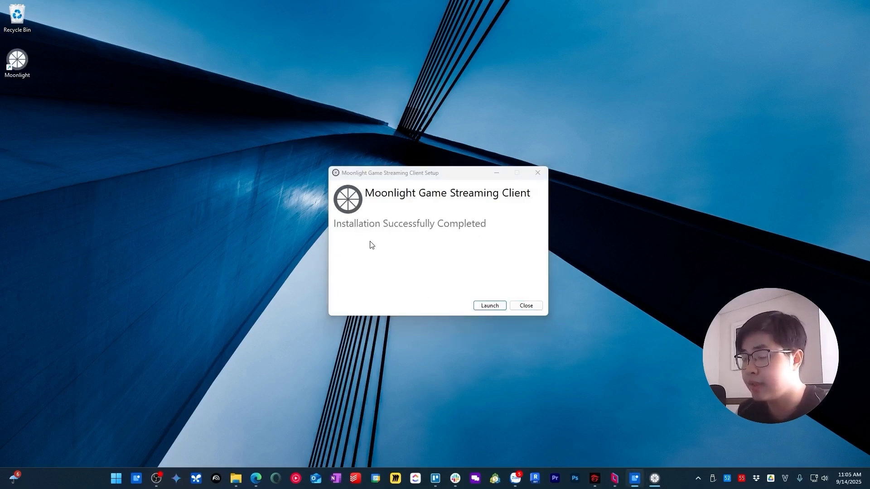
{"action": "left_click", "coordinate": [490, 306]}
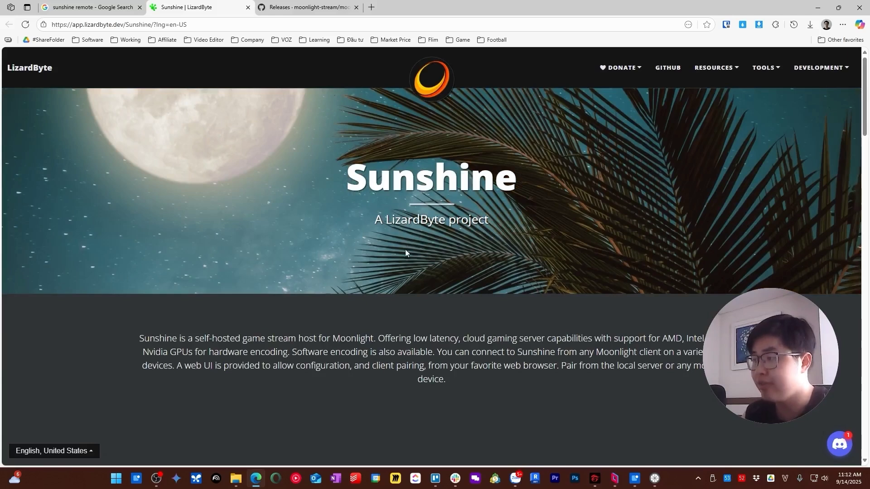
- Open the latest Sunshine release v2025.628.4510 from the LizardByte Download section
{"action": "scroll", "coordinate": [407, 265], "scroll_direction": "down", "scroll_amount": 15}
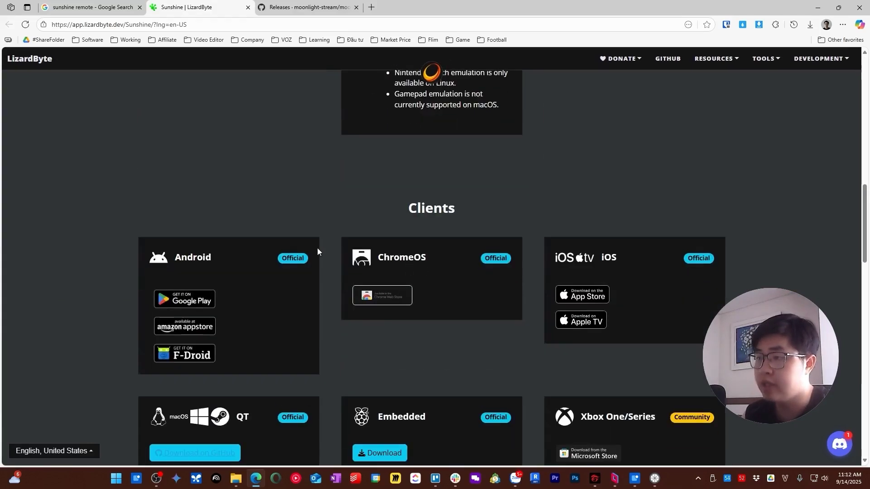
{"action": "scroll", "coordinate": [385, 299], "scroll_direction": "down", "scroll_amount": 10}
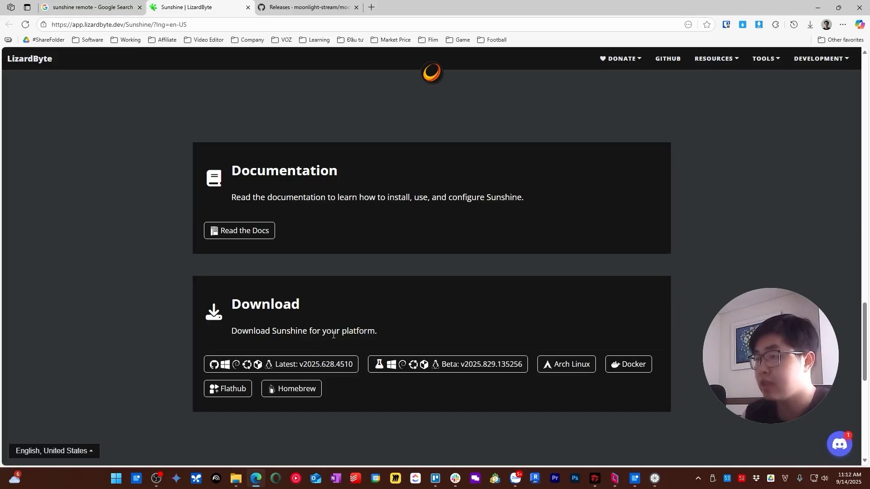
{"action": "left_click", "coordinate": [311, 368]}
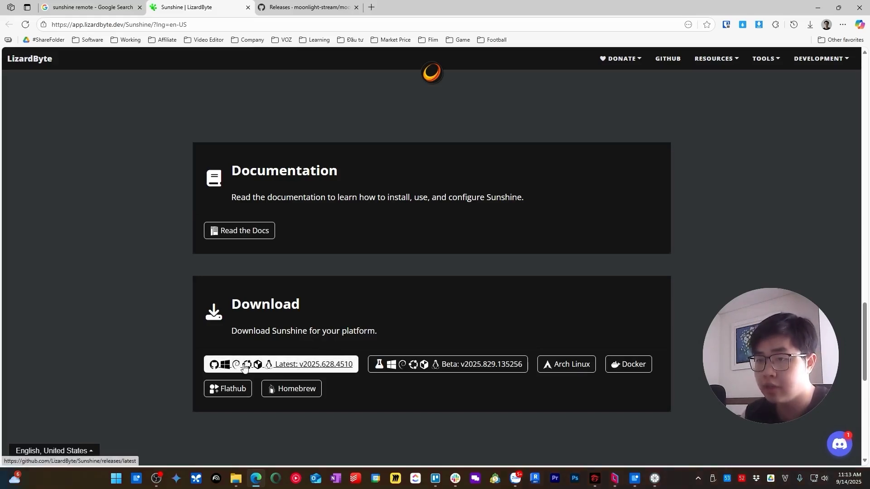
{"action": "left_click", "coordinate": [318, 366]}
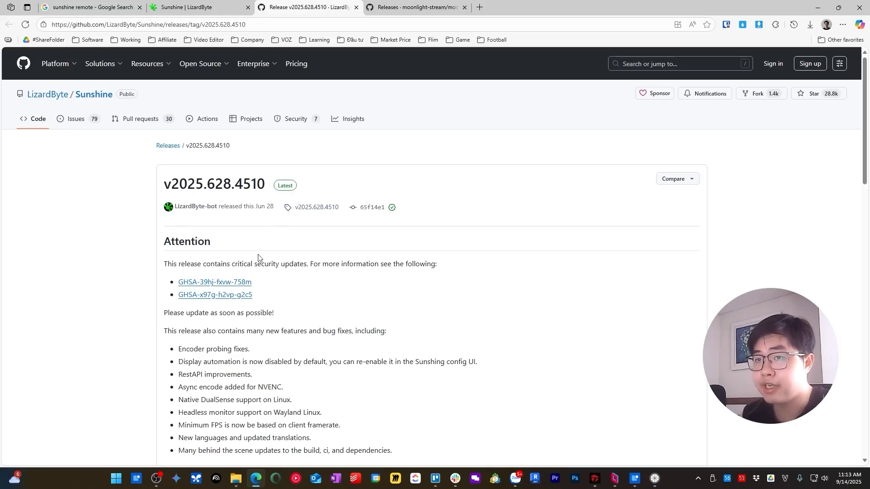
- Find sunshine-windows-installer.exe among the release assets and download it
{"action": "scroll", "coordinate": [312, 257], "scroll_direction": "down", "scroll_amount": 1}
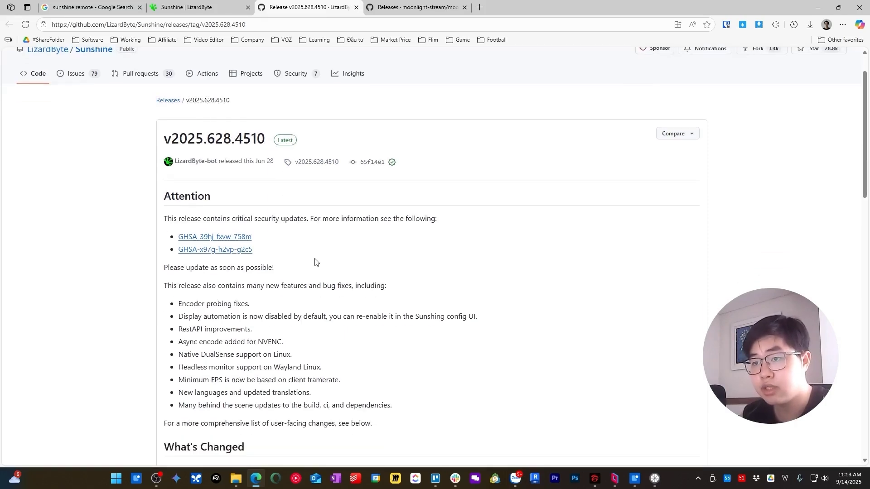
{"action": "scroll", "coordinate": [315, 261], "scroll_direction": "down", "scroll_amount": 15}
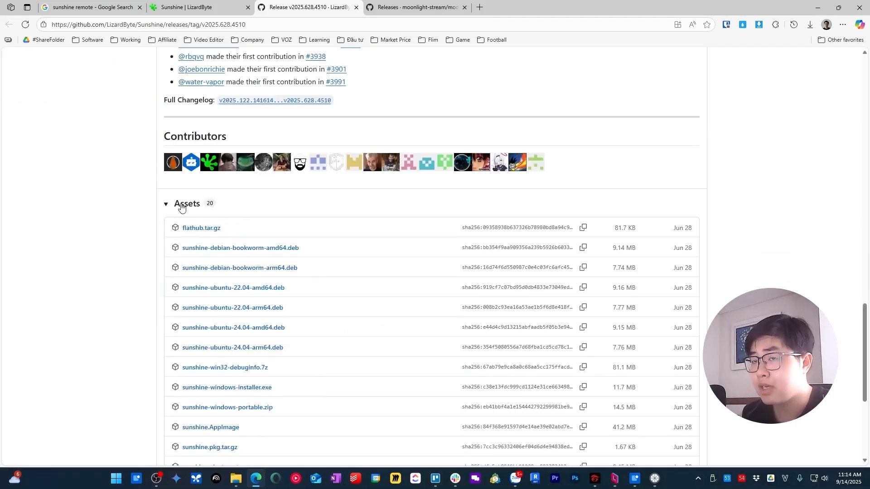
{"action": "scroll", "coordinate": [208, 210], "scroll_direction": "down", "scroll_amount": 2}
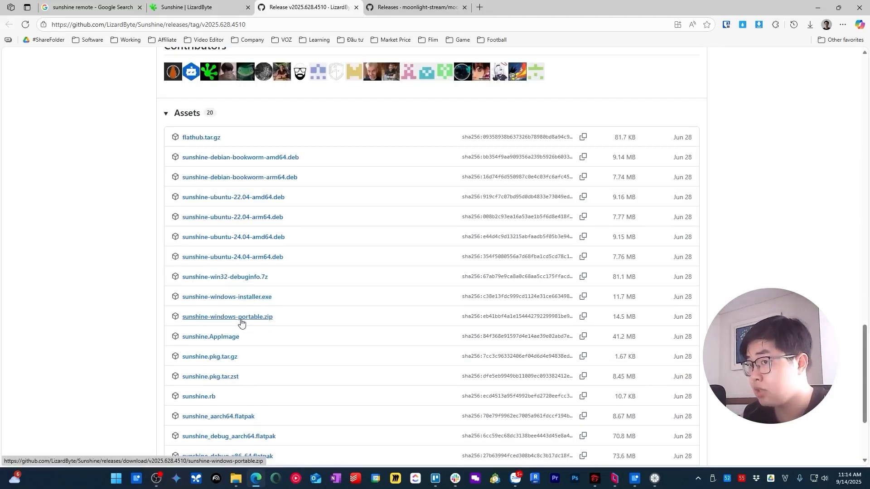
{"action": "scroll", "coordinate": [240, 323], "scroll_direction": "up", "scroll_amount": 1}
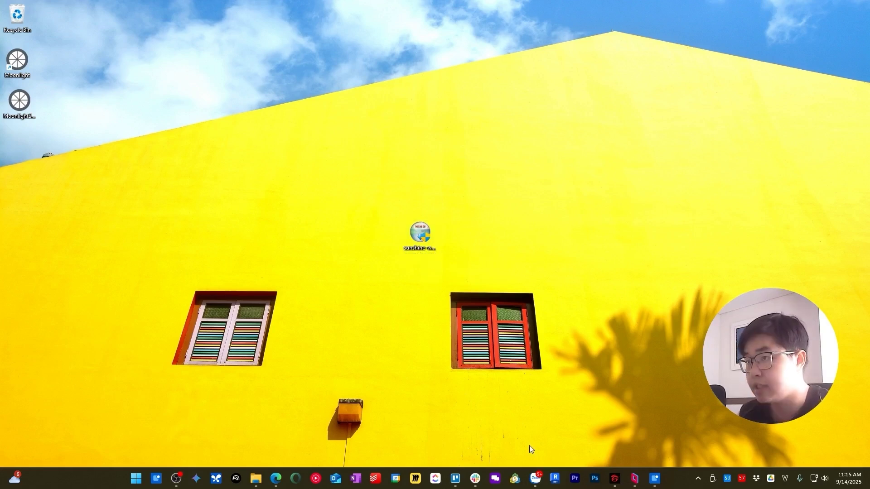
- Install Sunshine with the default location and Start Menu folder, then finish the setup
{"action": "left_click", "coordinate": [481, 311]}
{"action": "left_click", "coordinate": [481, 312]}
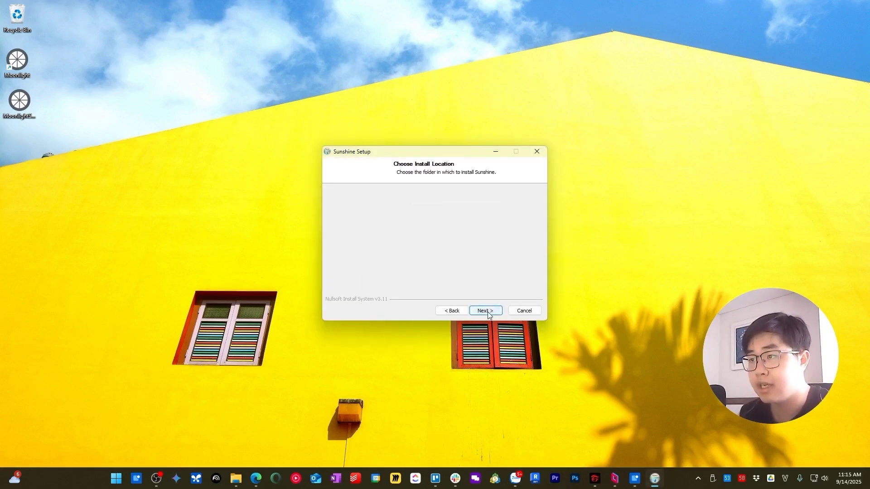
{"action": "left_click", "coordinate": [489, 313]}
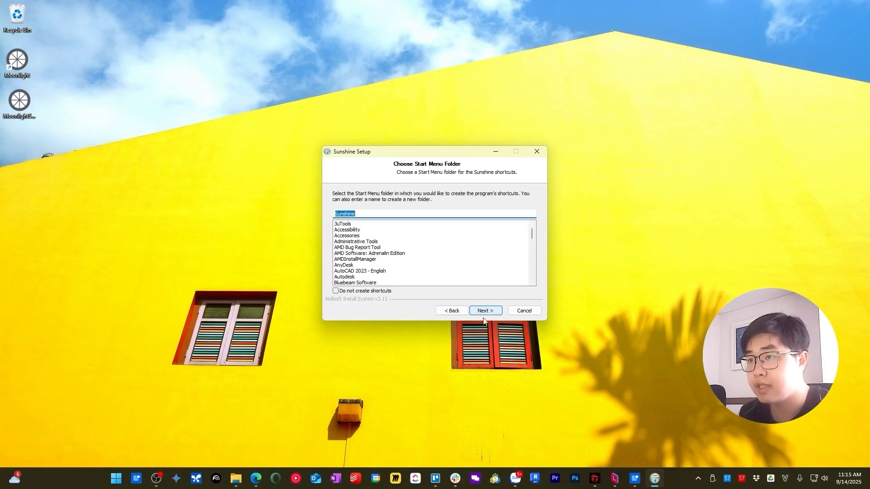
{"action": "left_click", "coordinate": [490, 314]}
{"action": "left_click", "coordinate": [486, 311]}
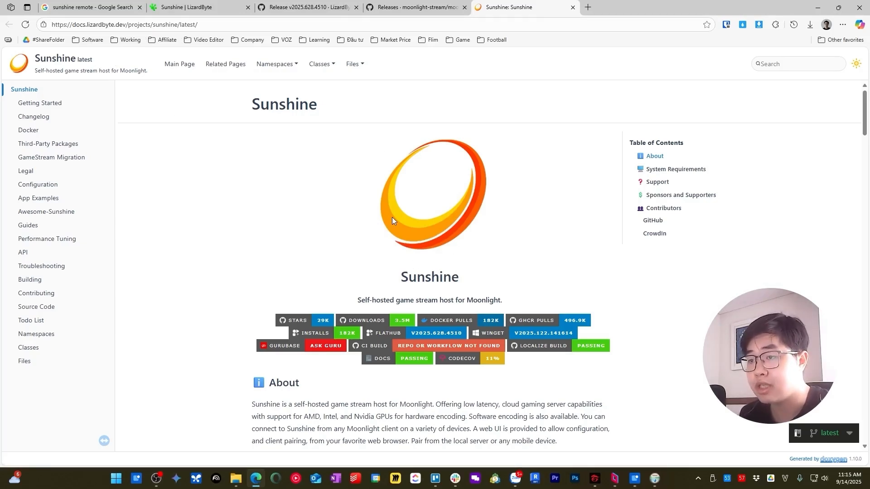
{"action": "scroll", "coordinate": [392, 224], "scroll_direction": "down", "scroll_amount": 8}
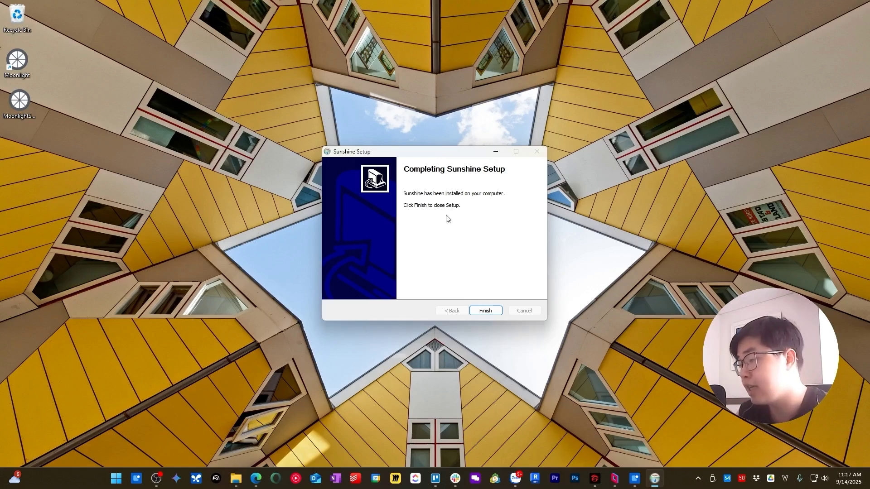
{"action": "left_click", "coordinate": [484, 310]}
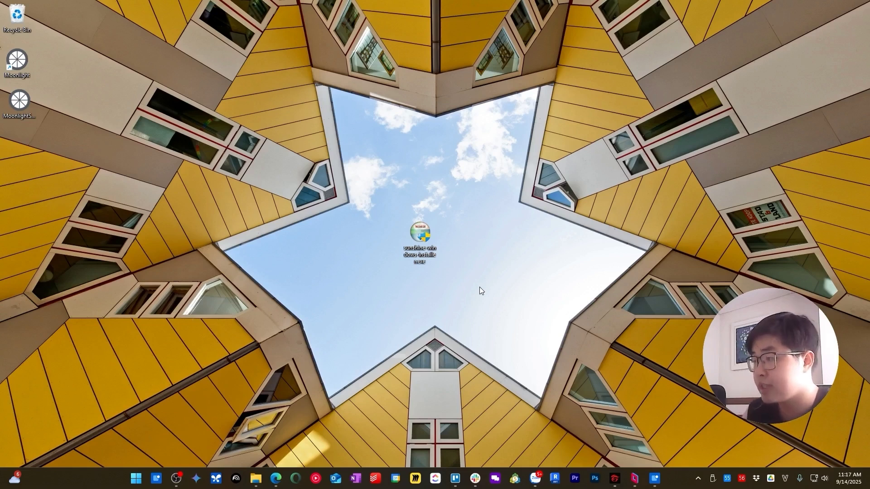
- Pin Sunshine to Start from Recommended and launch it to open localhost:47990
{"action": "left_click", "coordinate": [699, 483]}
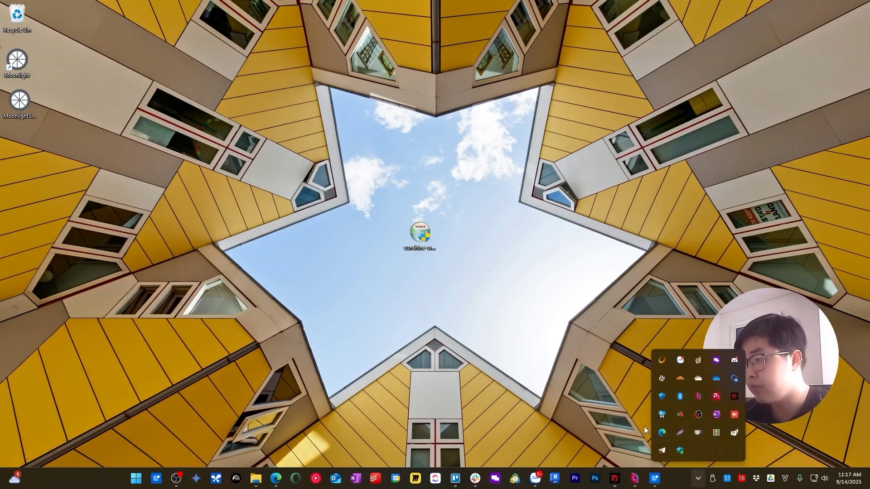
{"action": "right_click", "coordinate": [662, 361]}
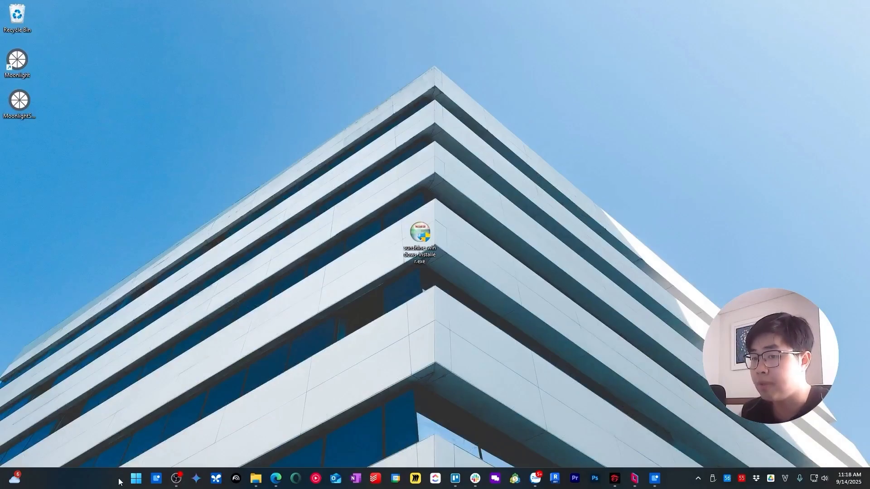
{"action": "key", "text": "super"}
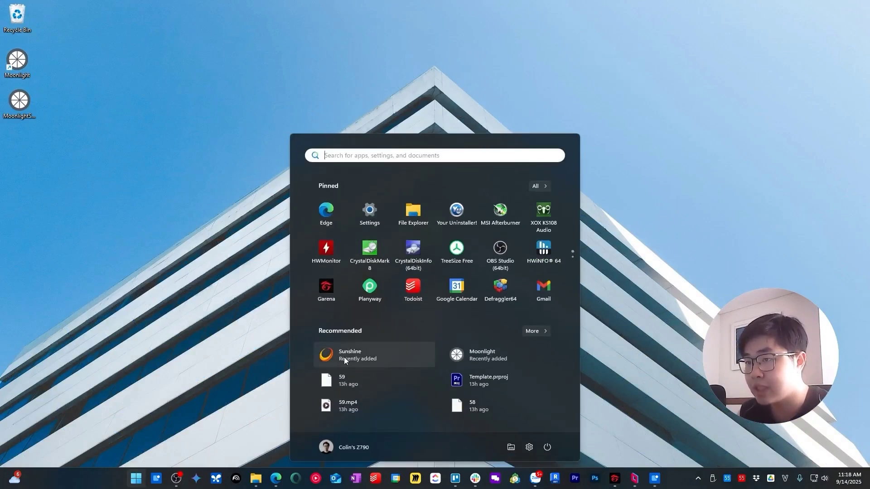
{"action": "right_click", "coordinate": [360, 353]}
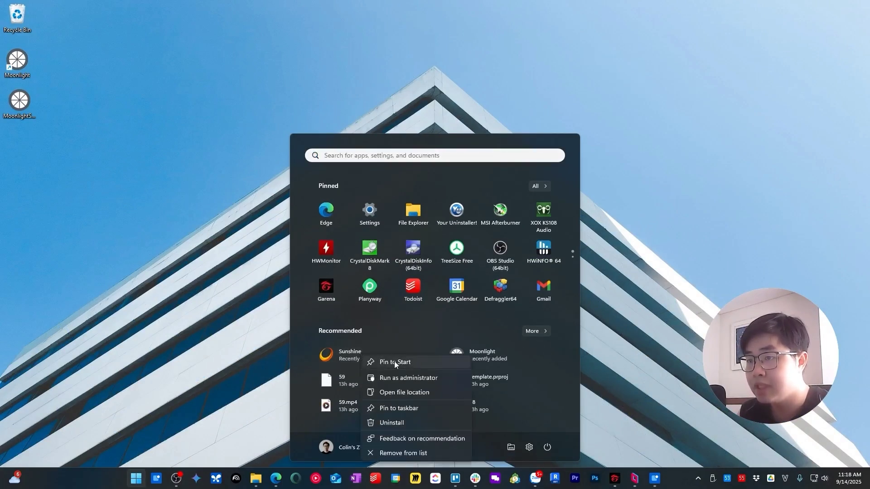
{"action": "left_click", "coordinate": [401, 360]}
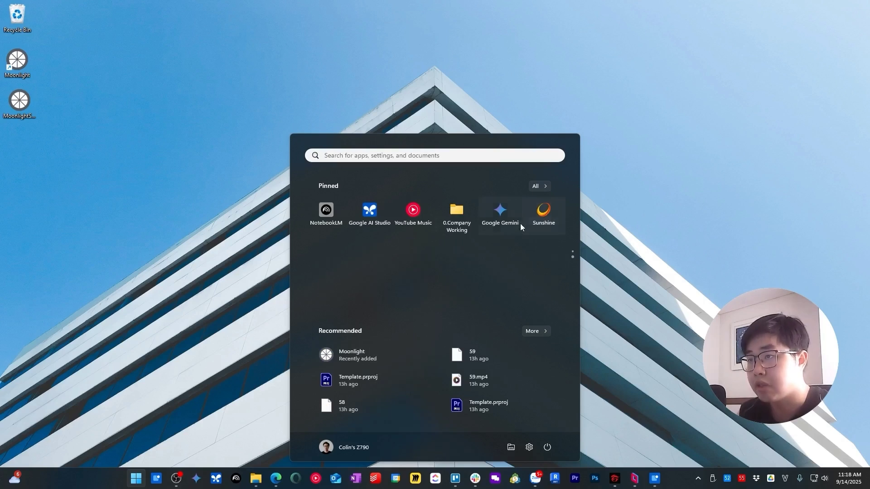
{"action": "left_click", "coordinate": [545, 213]}
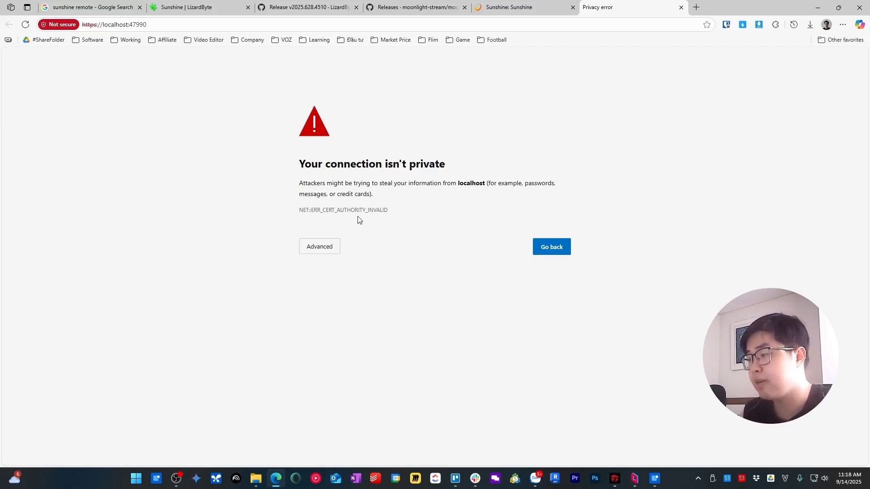
- Bypass the localhost certificate warning and select the suggested username on the Sunshine login page
{"action": "left_click", "coordinate": [325, 250]}
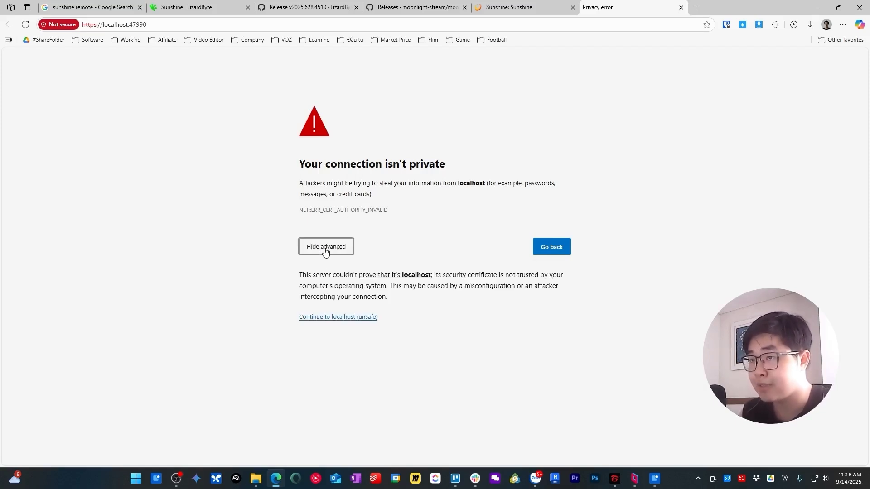
{"action": "left_click", "coordinate": [338, 317]}
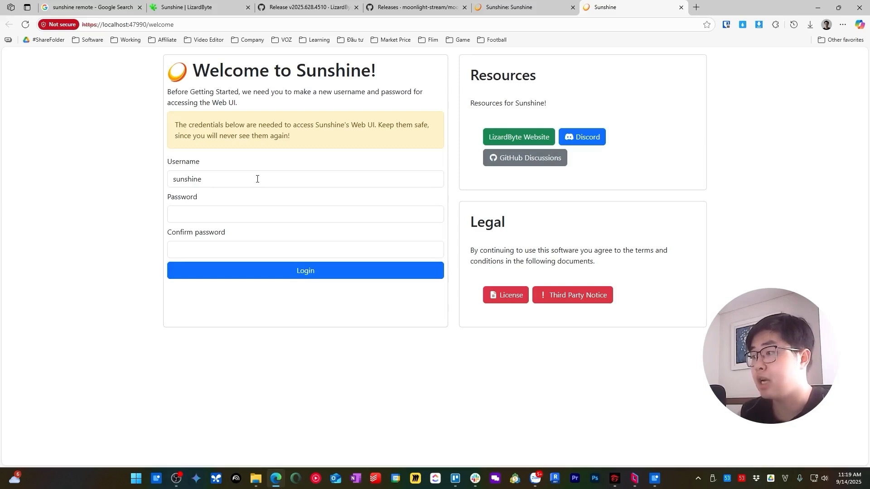
{"action": "double_click", "coordinate": [230, 179]}
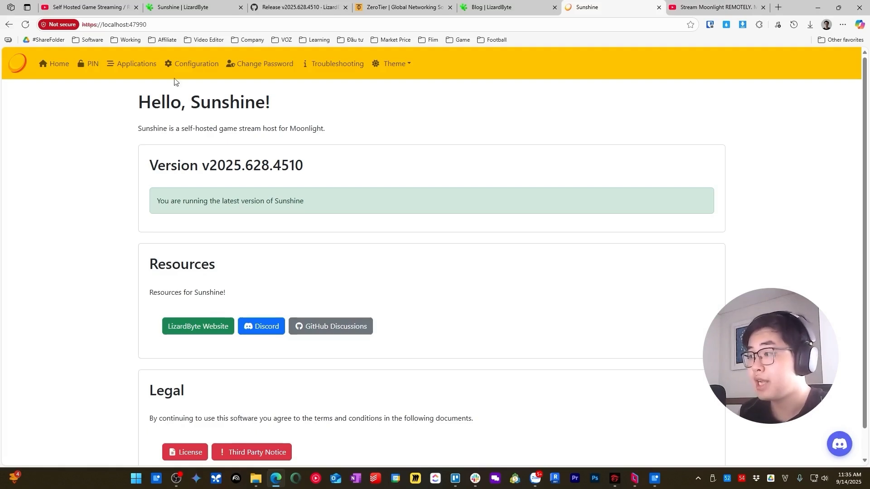
- Go to the PIN Pairing page in the Sunshine Web UI
{"action": "left_click", "coordinate": [82, 70]}
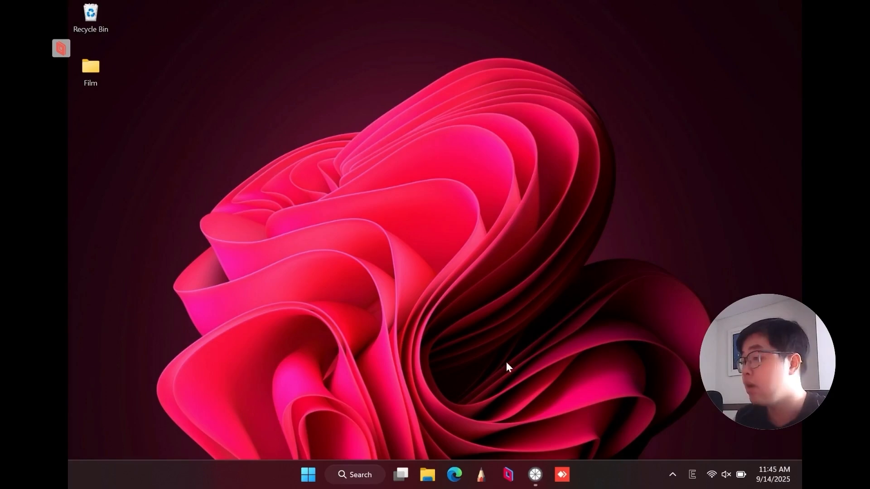
- Launch Moonlight on the client, dismiss the Add PC prompt, and request pairing with the locked host
{"action": "left_click", "coordinate": [535, 474]}
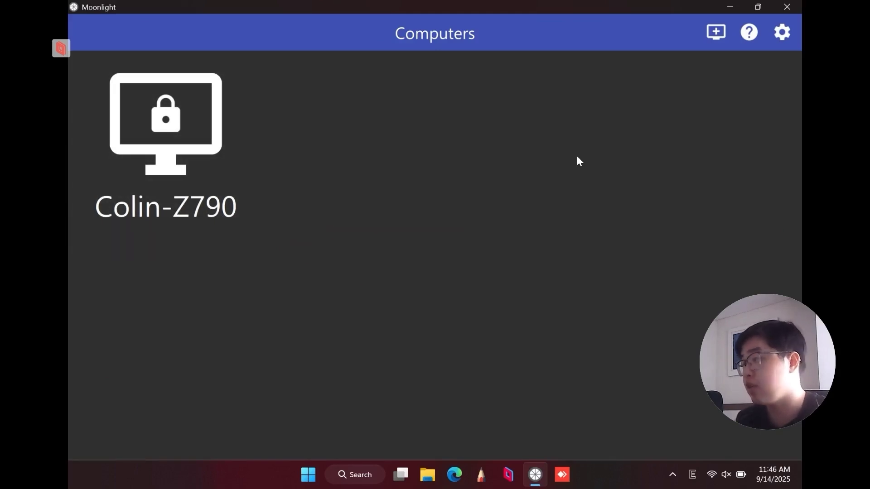
{"action": "left_click", "coordinate": [711, 35]}
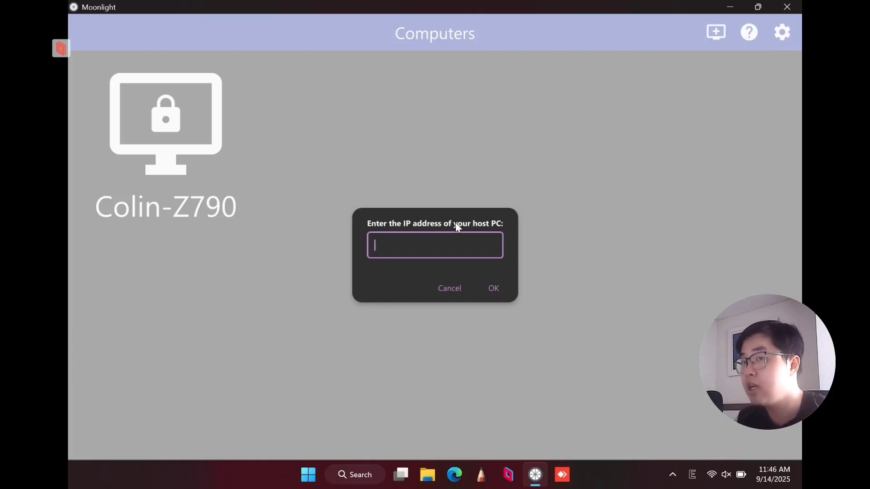
{"action": "left_click", "coordinate": [446, 288]}
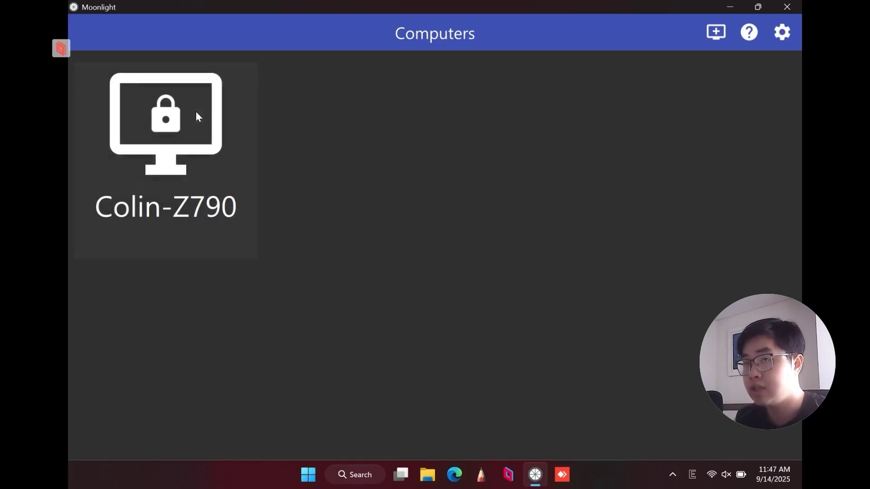
{"action": "left_click", "coordinate": [180, 123]}
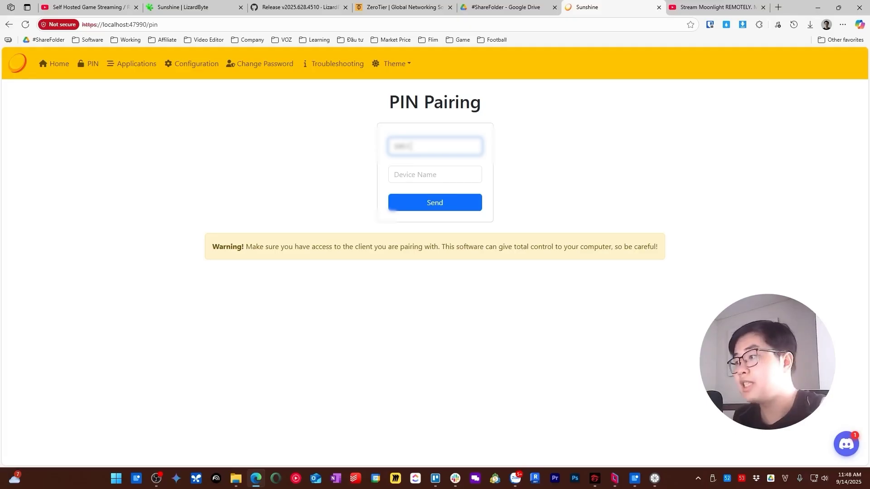
- Enter the client's device name alongside the PIN and send it to complete pairing
{"action": "left_click", "coordinate": [433, 180]}
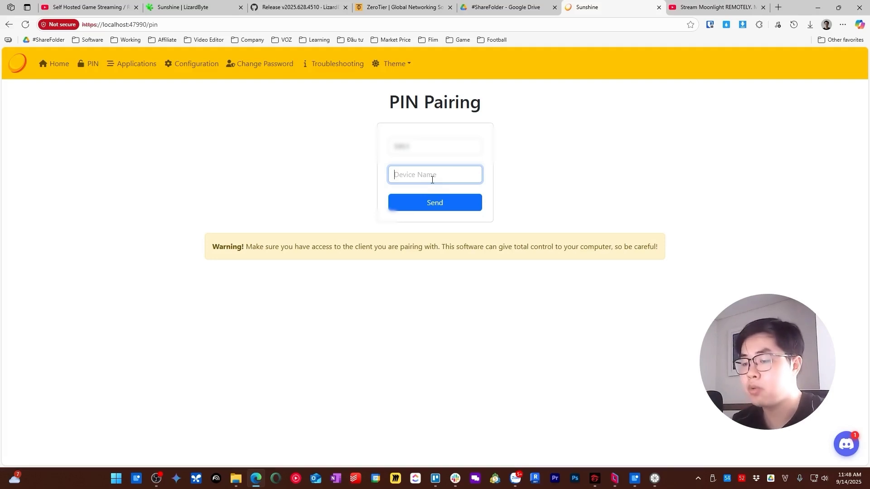
{"action": "type", "text": "Colin's Surface Go"}
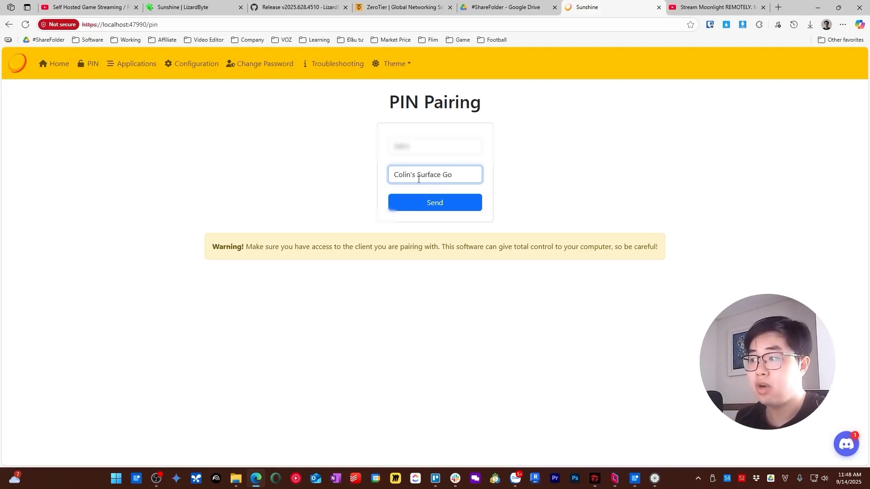
{"action": "left_click", "coordinate": [433, 208]}
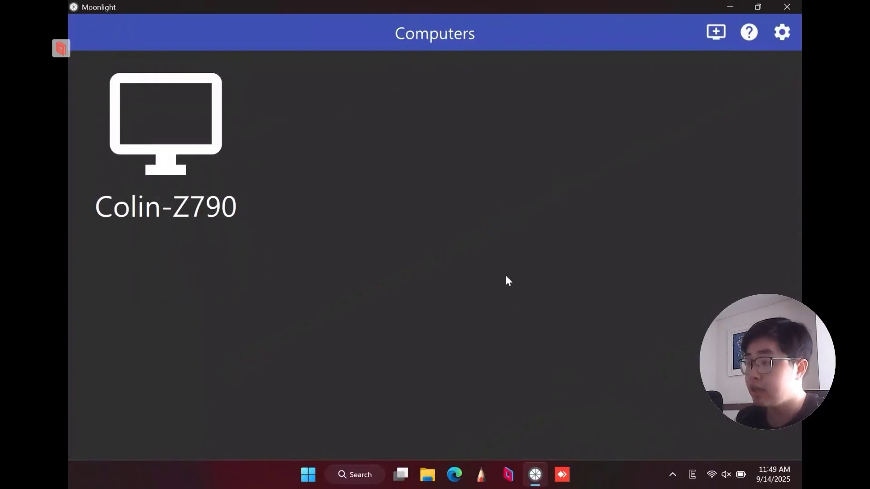
- Open the paired host's app list in Moonlight and launch the Desktop stream
{"action": "left_click", "coordinate": [183, 126]}
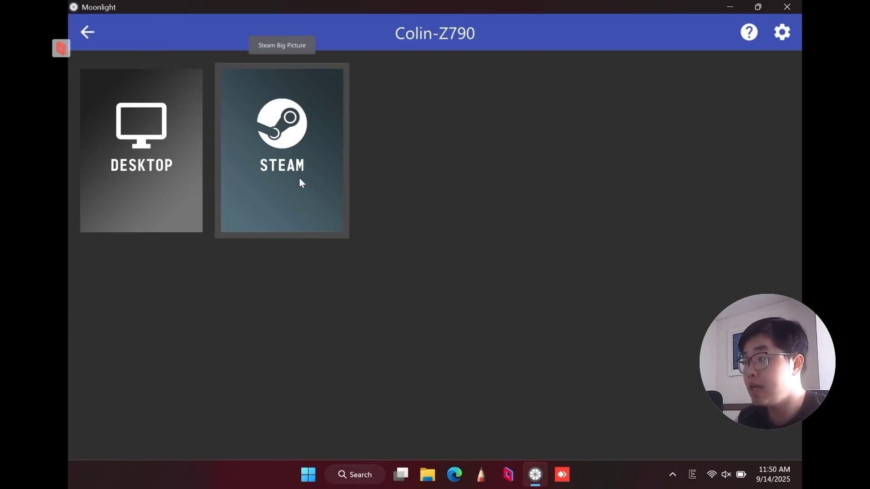
{"action": "left_click", "coordinate": [131, 157]}
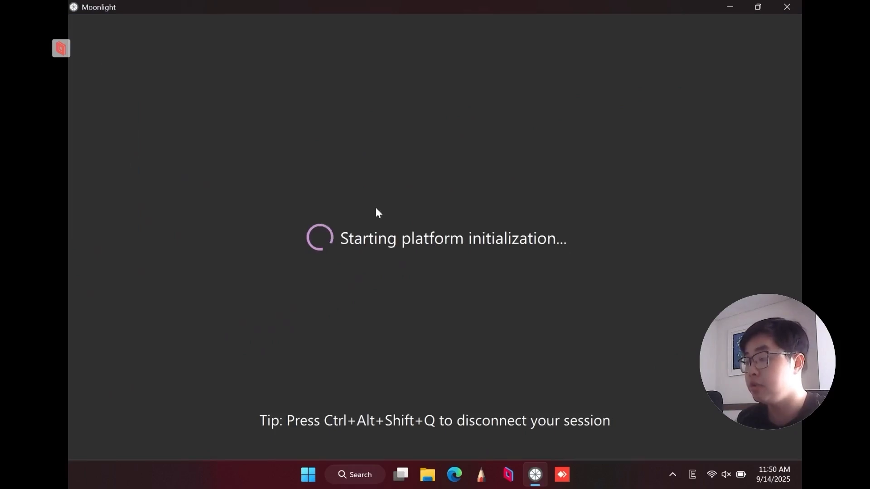